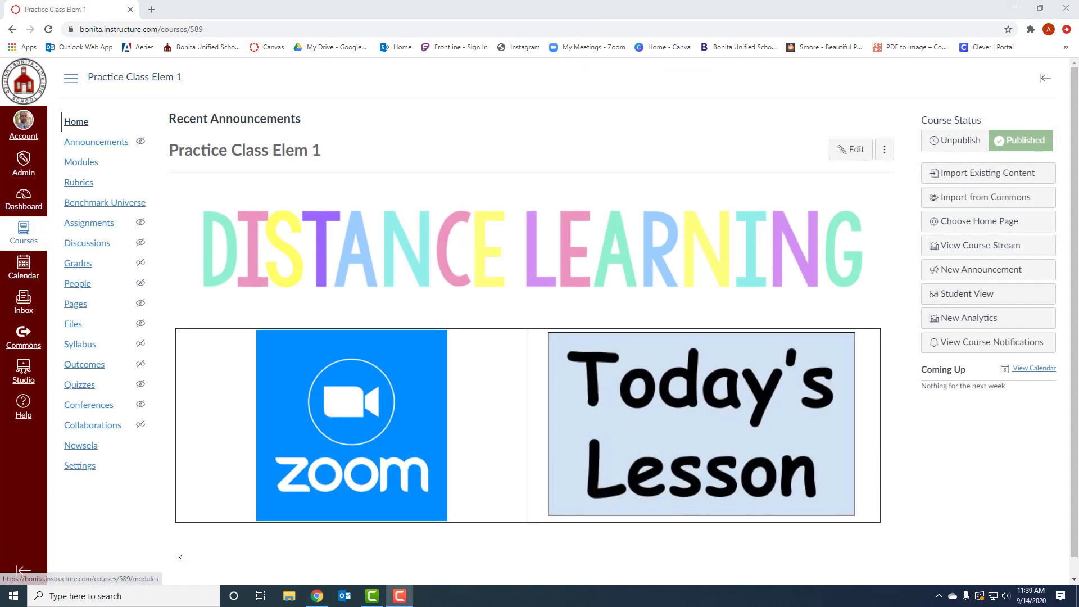
- Open the Start Page - Day 1 from the Practice Day 1 Module and review its Zoom link and agenda
{"action": "left_click", "coordinate": [81, 162]}
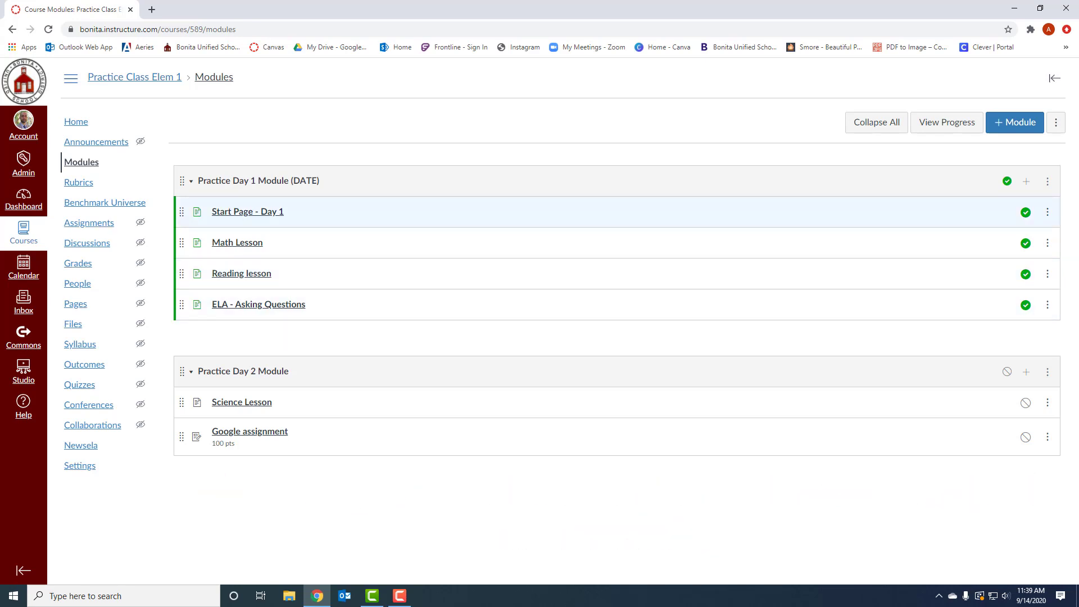
{"action": "left_click", "coordinate": [247, 211]}
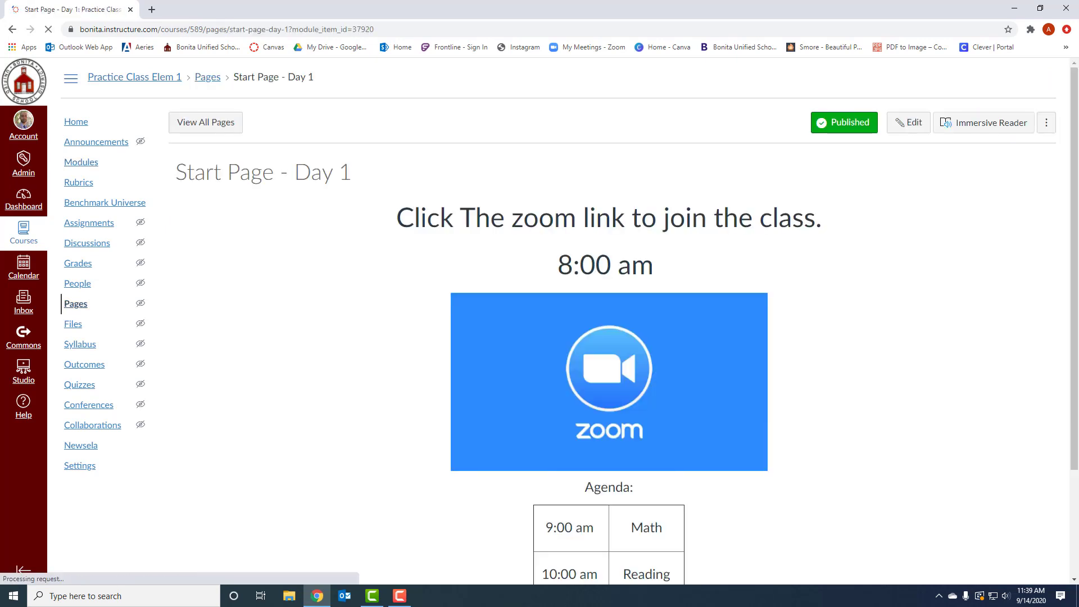
{"action": "scroll", "coordinate": [572, 316], "scroll_direction": "down", "scroll_amount": 3}
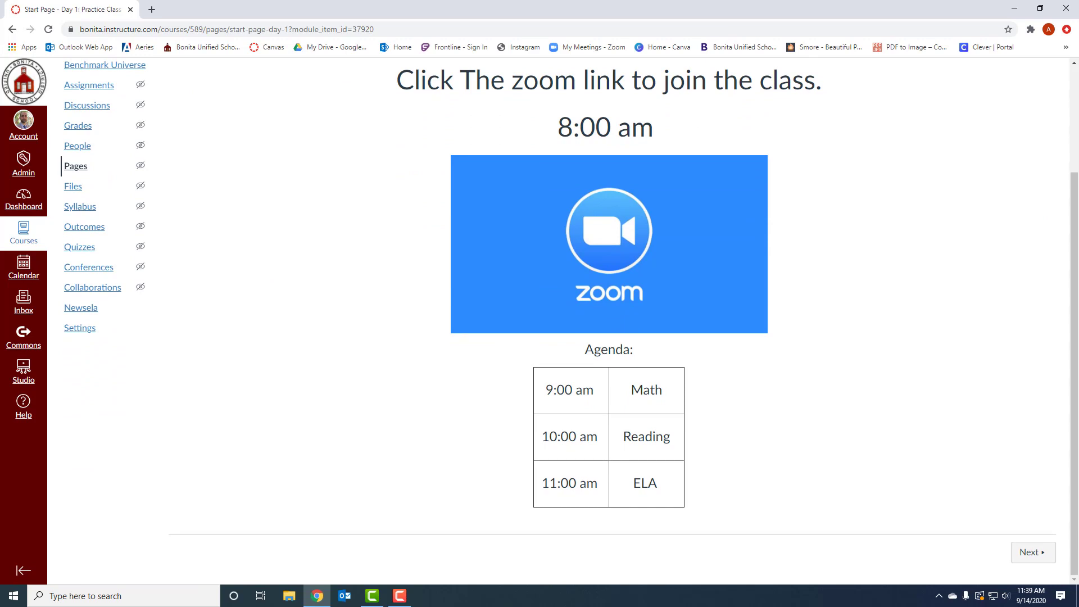
{"action": "scroll", "coordinate": [570, 320], "scroll_direction": "up", "scroll_amount": 3}
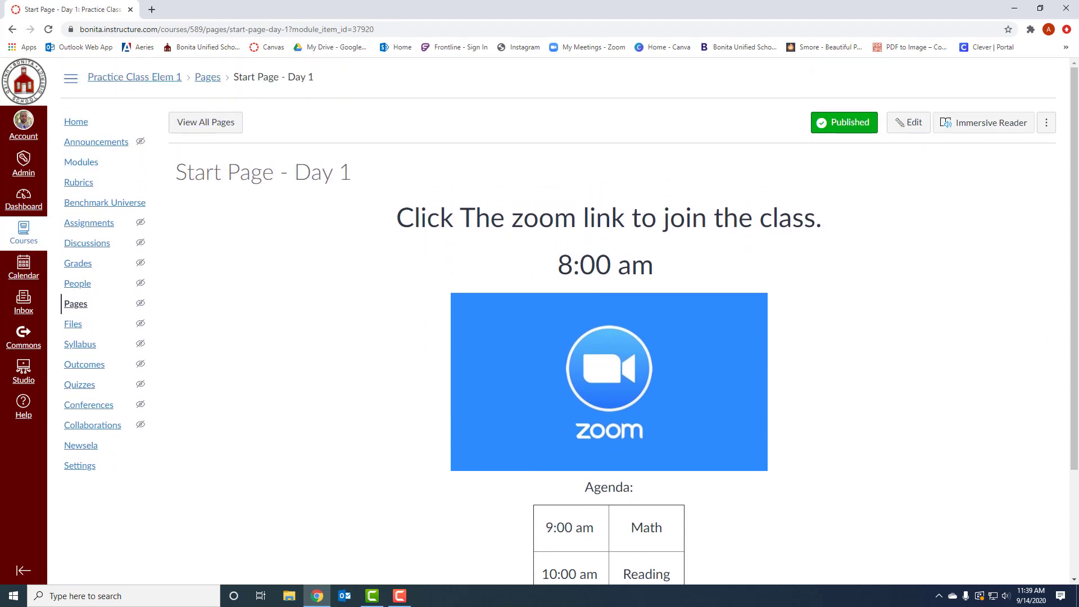
- Link the Today's Lesson image on the course home page to the Start Page - Day 1 page and save
{"action": "left_click", "coordinate": [76, 121]}
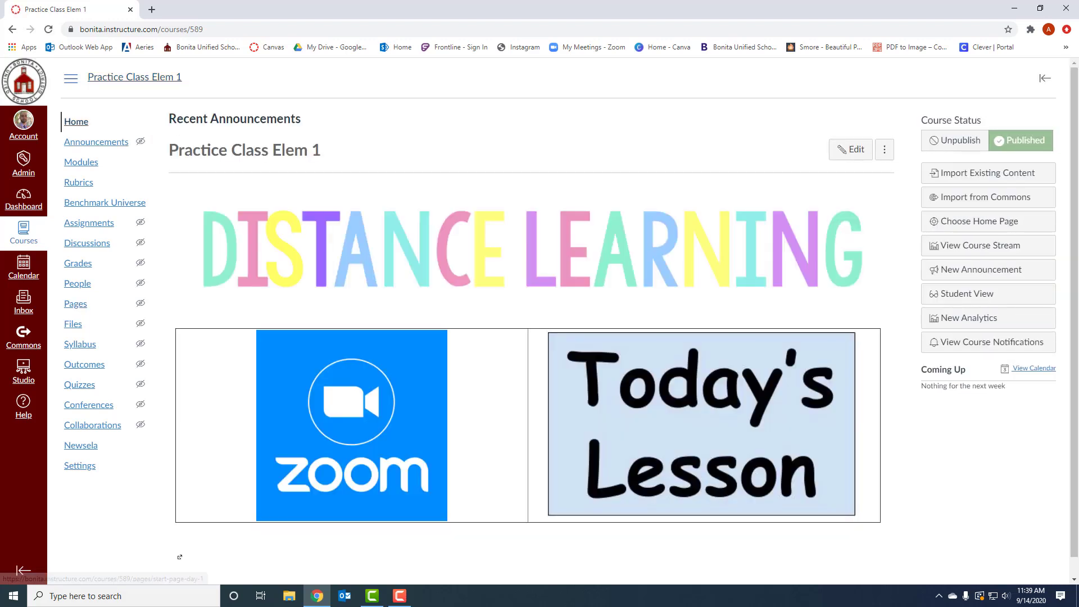
{"action": "left_click", "coordinate": [851, 149]}
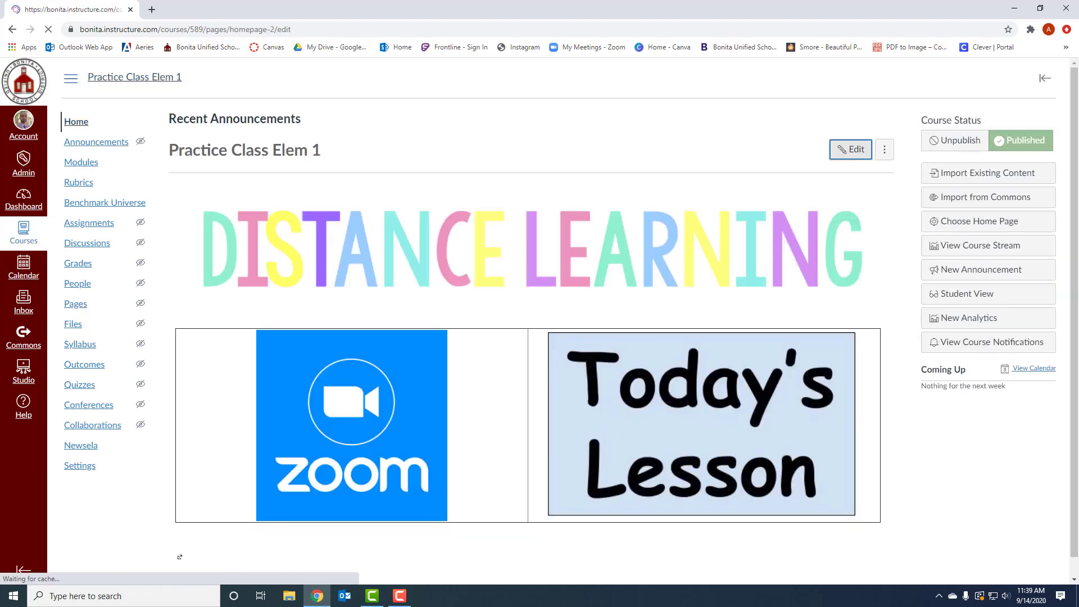
{"action": "scroll", "coordinate": [612, 287], "scroll_direction": "down", "scroll_amount": 3}
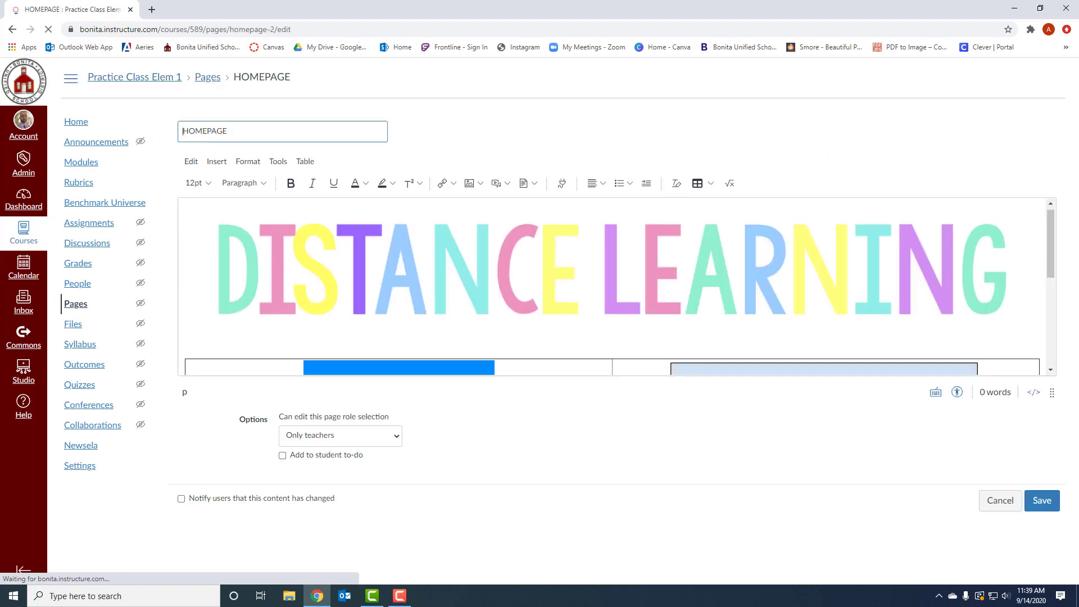
{"action": "left_click", "coordinate": [824, 287]}
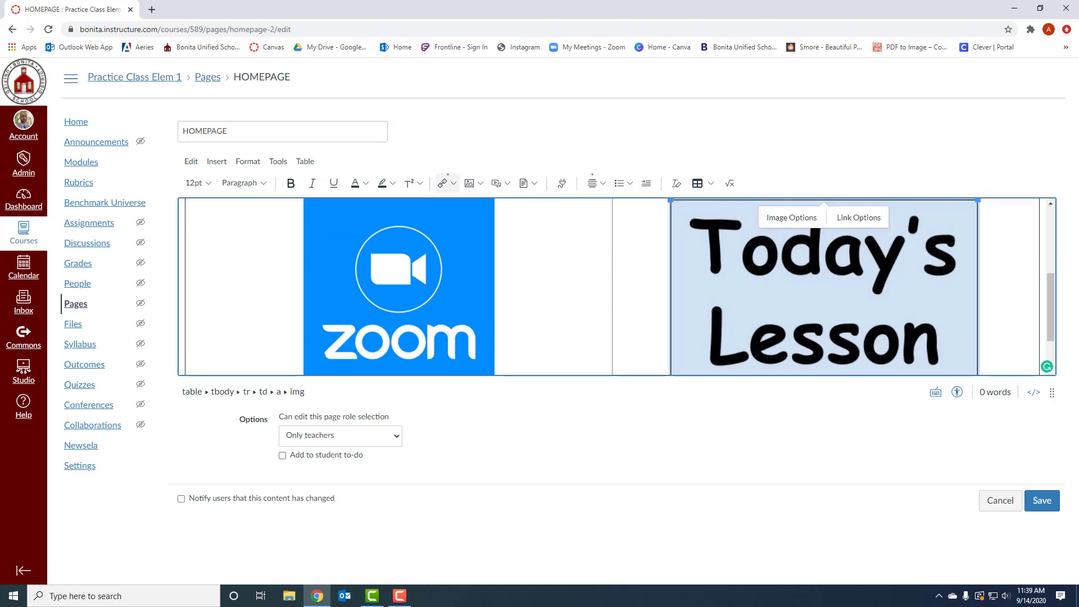
{"action": "left_click", "coordinate": [217, 162]}
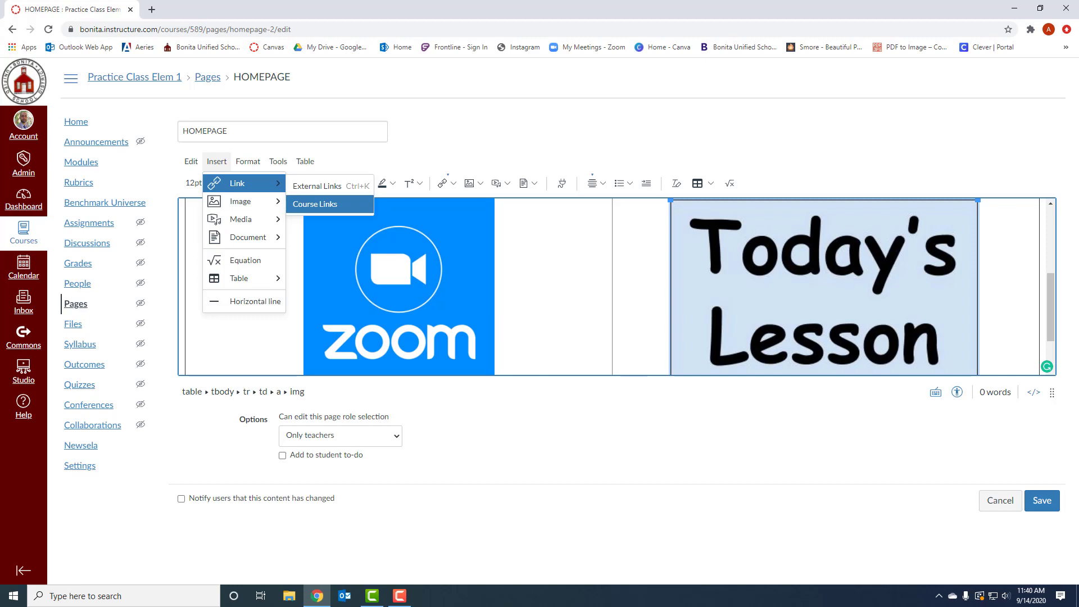
{"action": "left_click", "coordinate": [315, 204]}
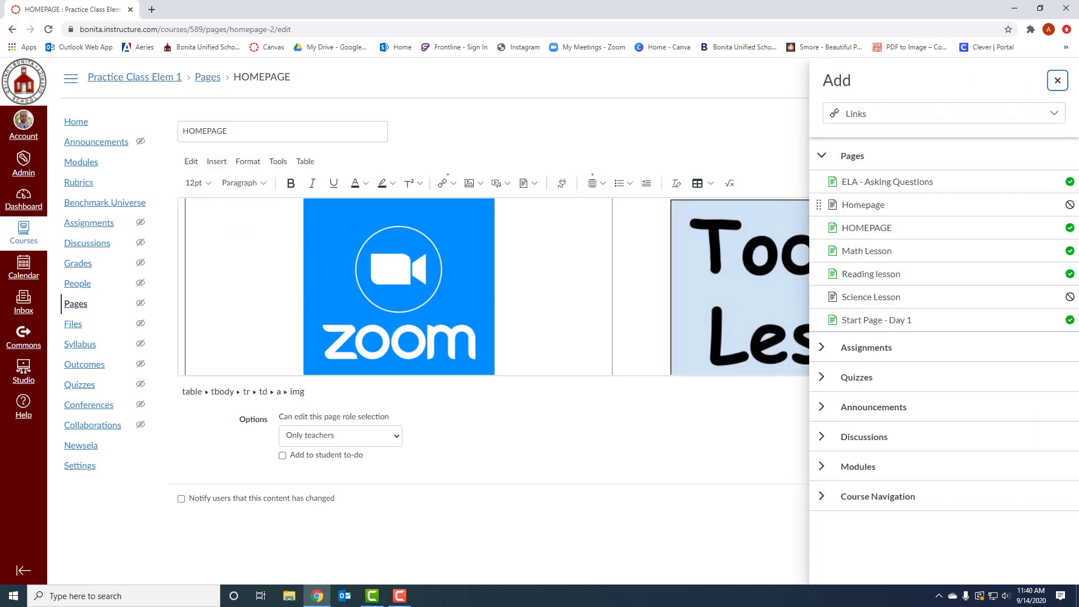
{"action": "left_click", "coordinate": [877, 320]}
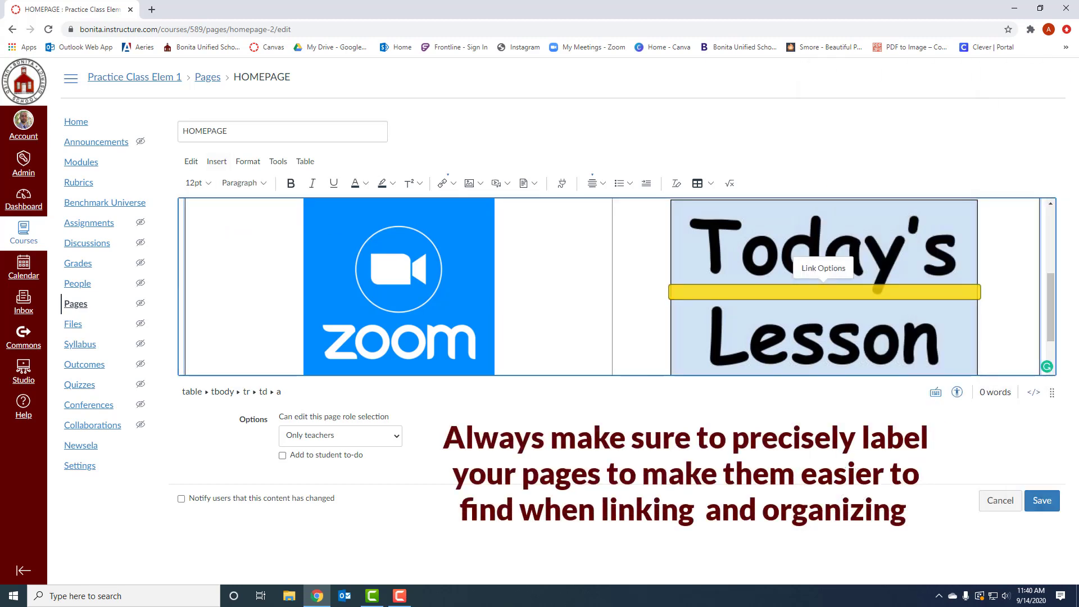
{"action": "left_click", "coordinate": [1042, 501]}
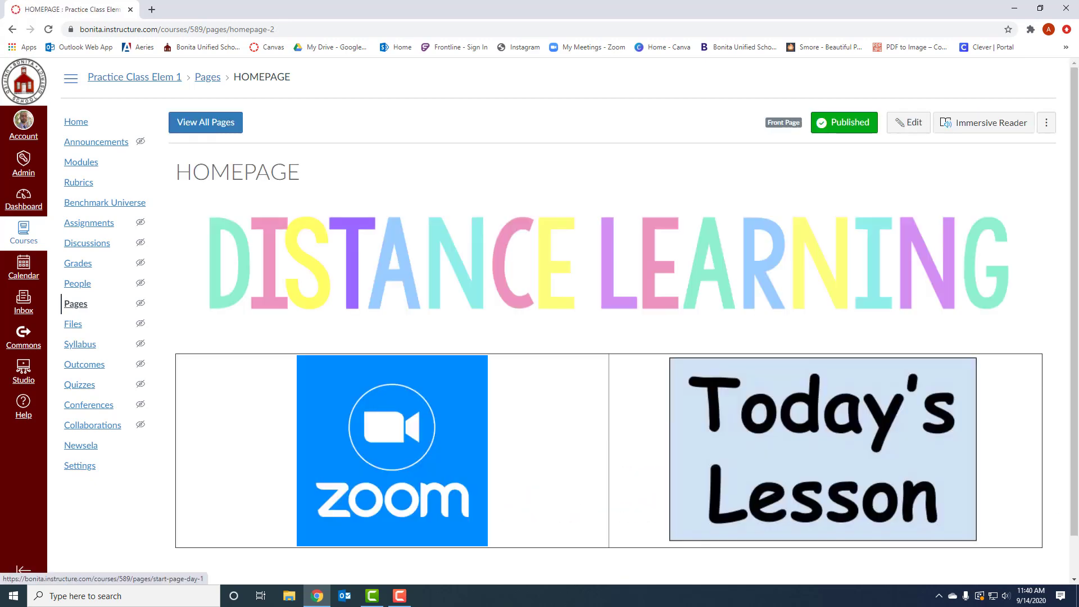
- Test the Today's Lesson image link on the home page and look through the page it opens
{"action": "scroll", "coordinate": [610, 320], "scroll_direction": "down", "scroll_amount": 1}
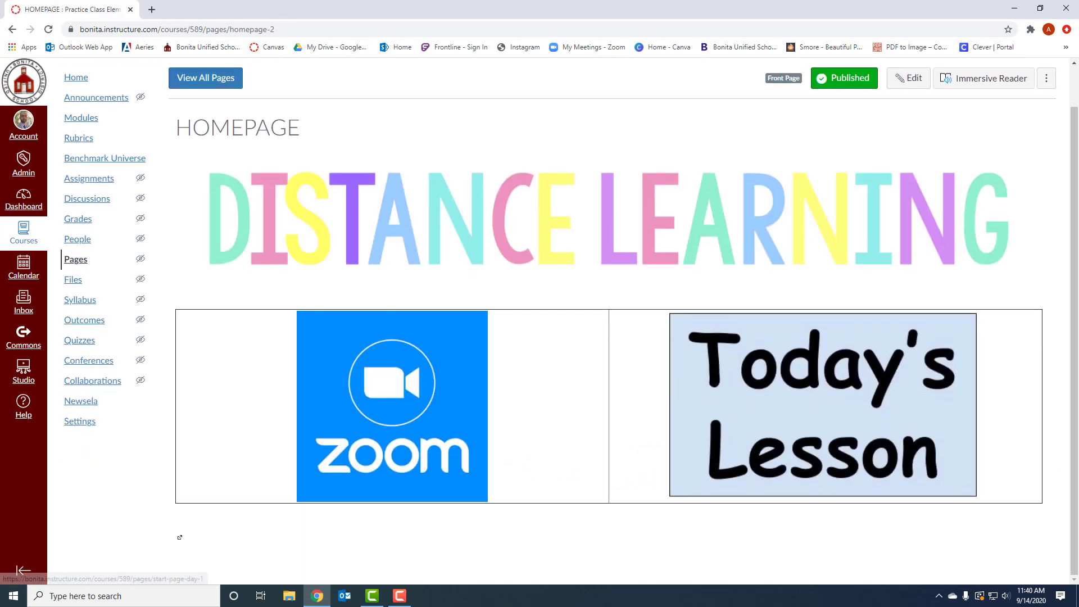
{"action": "left_click", "coordinate": [823, 405]}
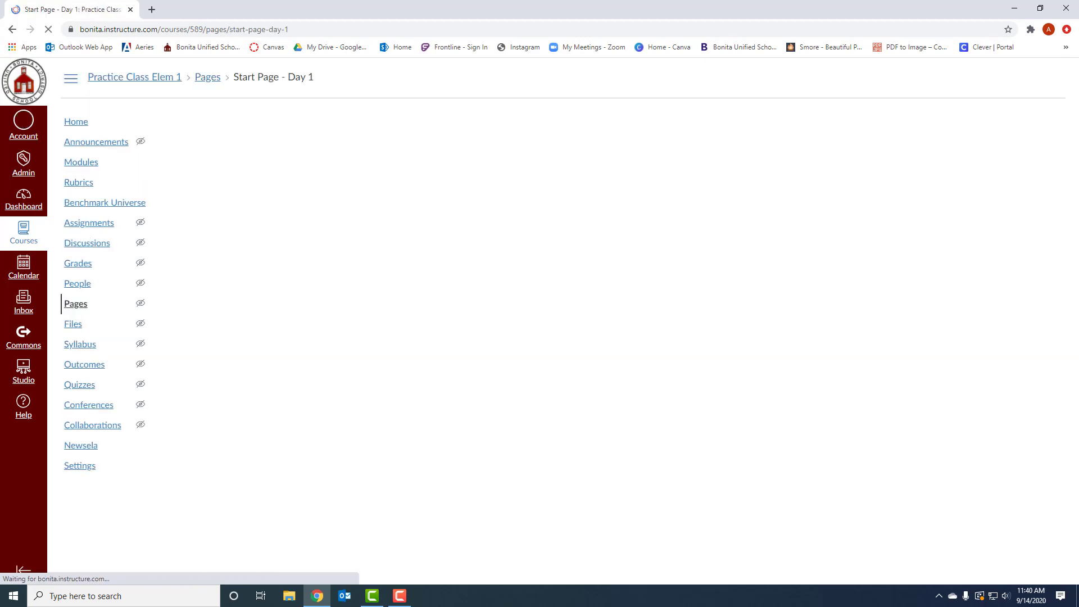
{"action": "scroll", "coordinate": [568, 323], "scroll_direction": "down", "scroll_amount": 3}
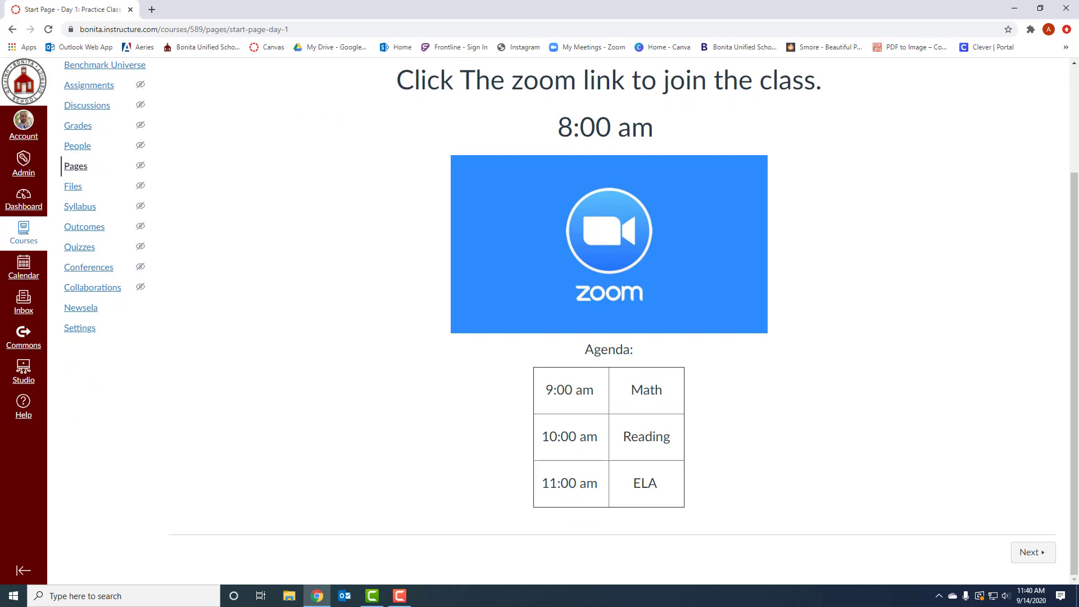
{"action": "scroll", "coordinate": [567, 324], "scroll_direction": "up", "scroll_amount": 3}
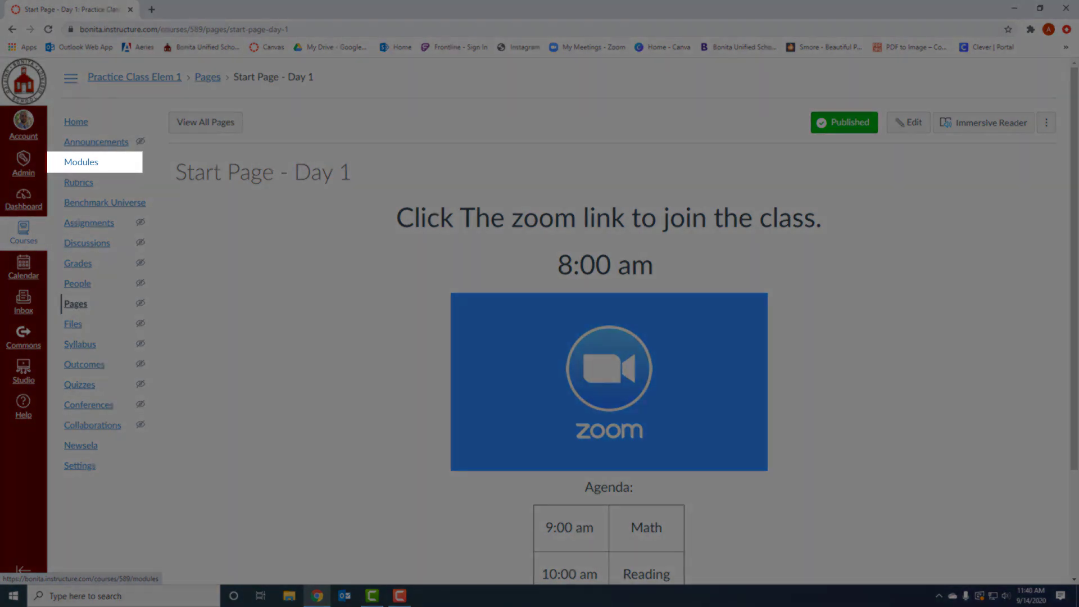
- Duplicate Start Page - Day 1 in the course modules and move the copy to the start of the Practice Day 2 Module
{"action": "left_click", "coordinate": [81, 162]}
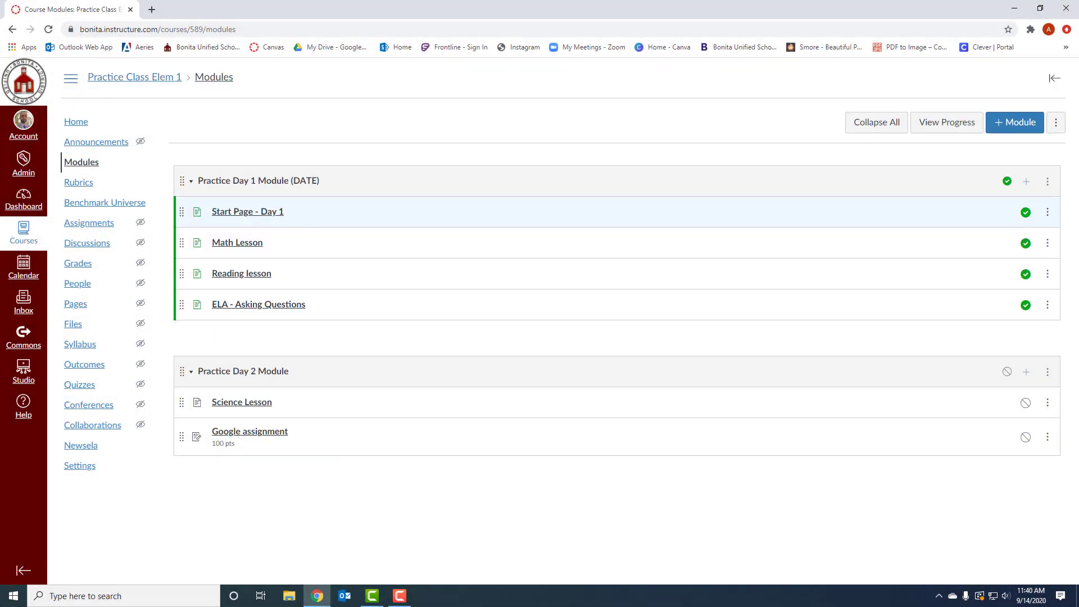
{"action": "left_click", "coordinate": [1047, 212]}
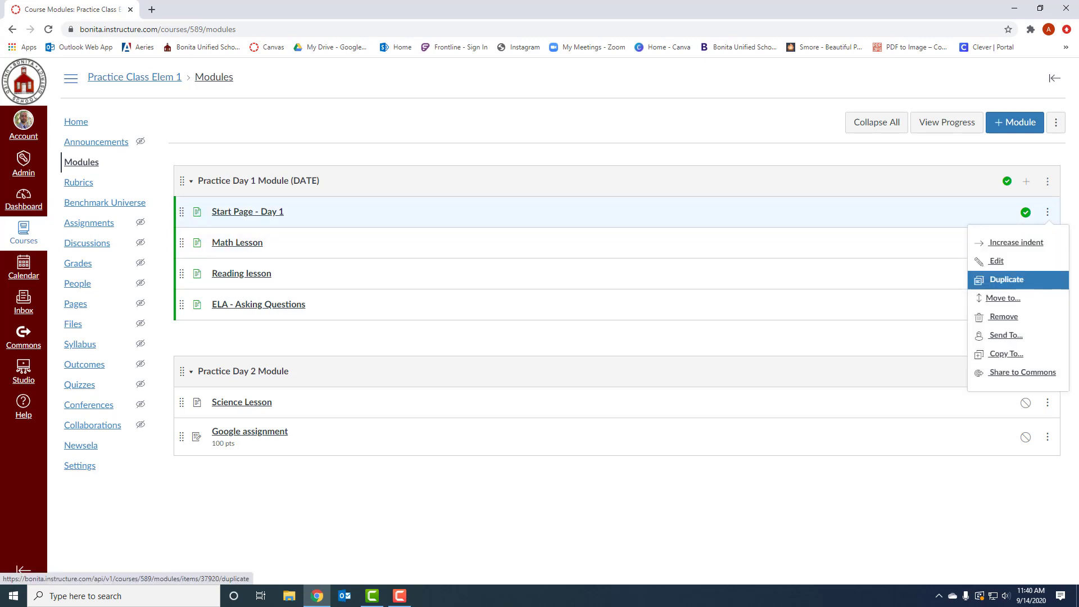
{"action": "left_click", "coordinate": [1006, 279]}
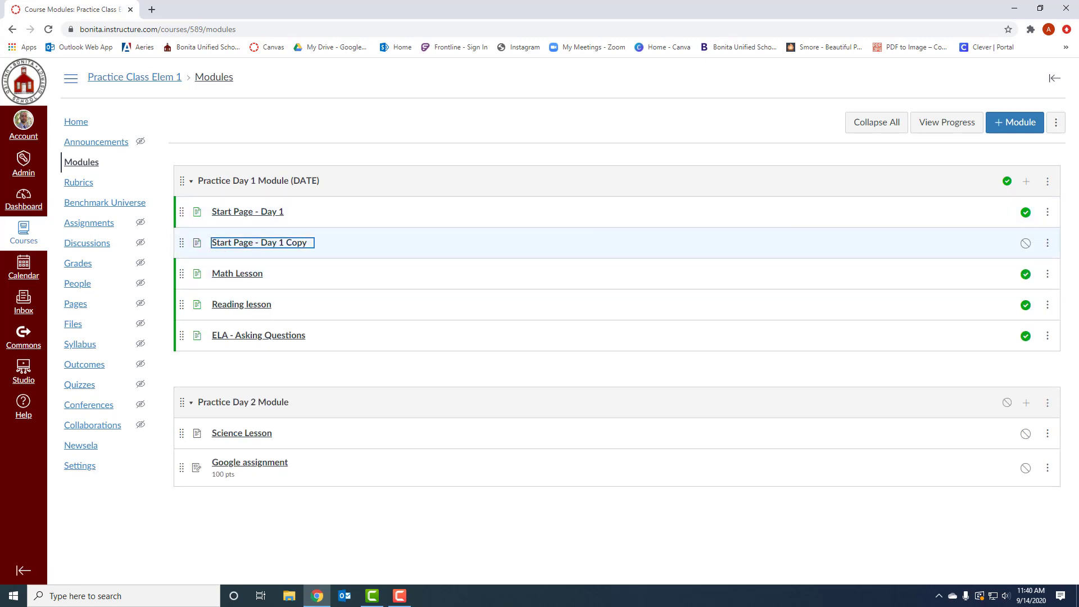
{"action": "left_click_drag", "start_coordinate": [181, 243], "coordinate": [182, 415]}
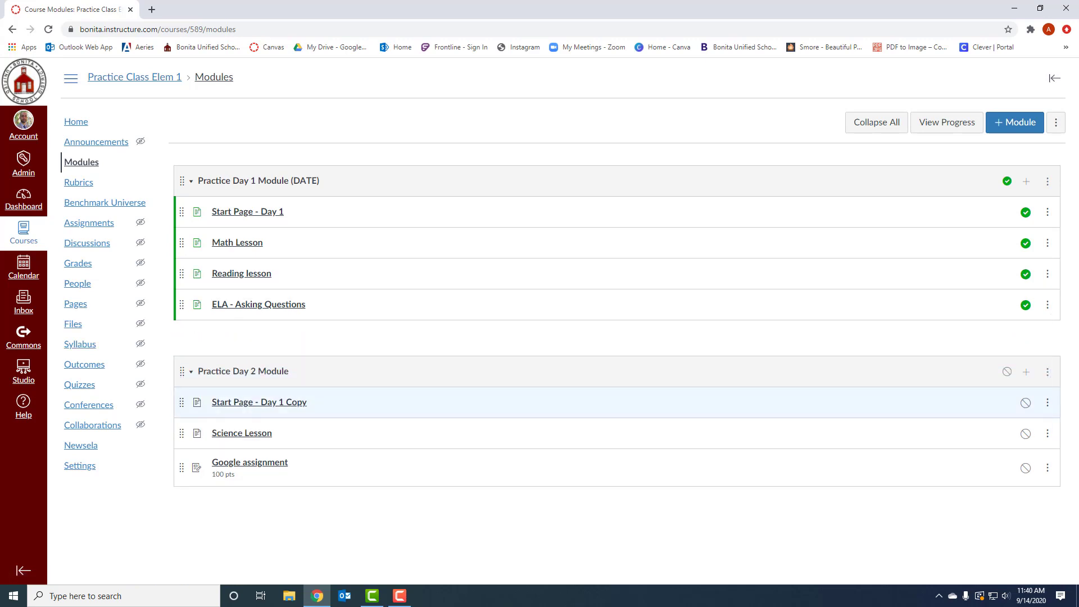
- Rename the copied start page in the Practice Day 2 Module as Start Page - Day 2
{"action": "left_click", "coordinate": [1047, 402]}
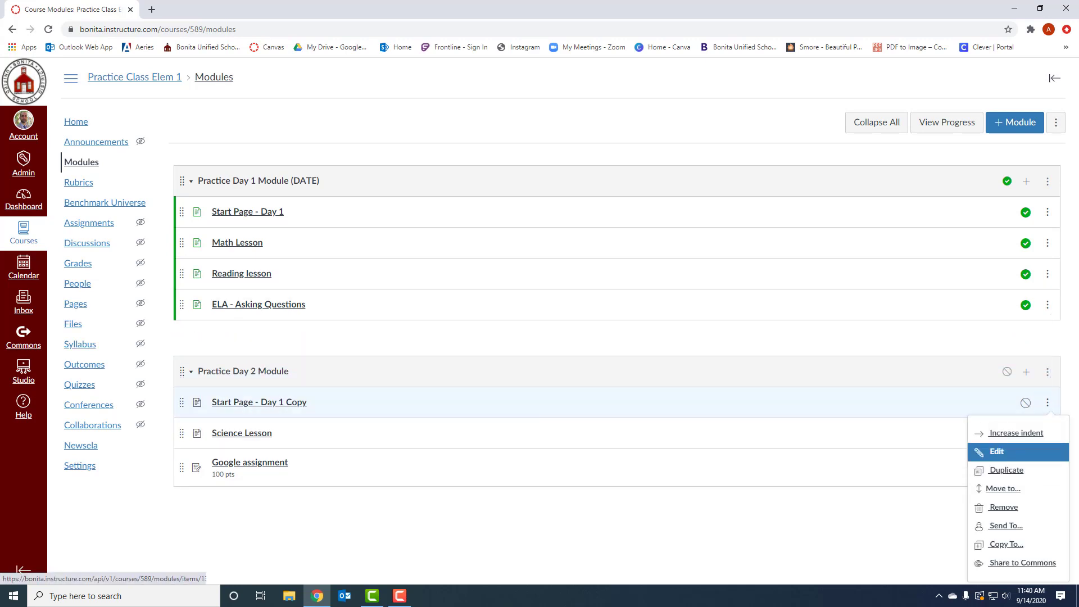
{"action": "left_click", "coordinate": [998, 451]}
{"action": "left_click_drag", "start_coordinate": [581, 309], "coordinate": [567, 309]}
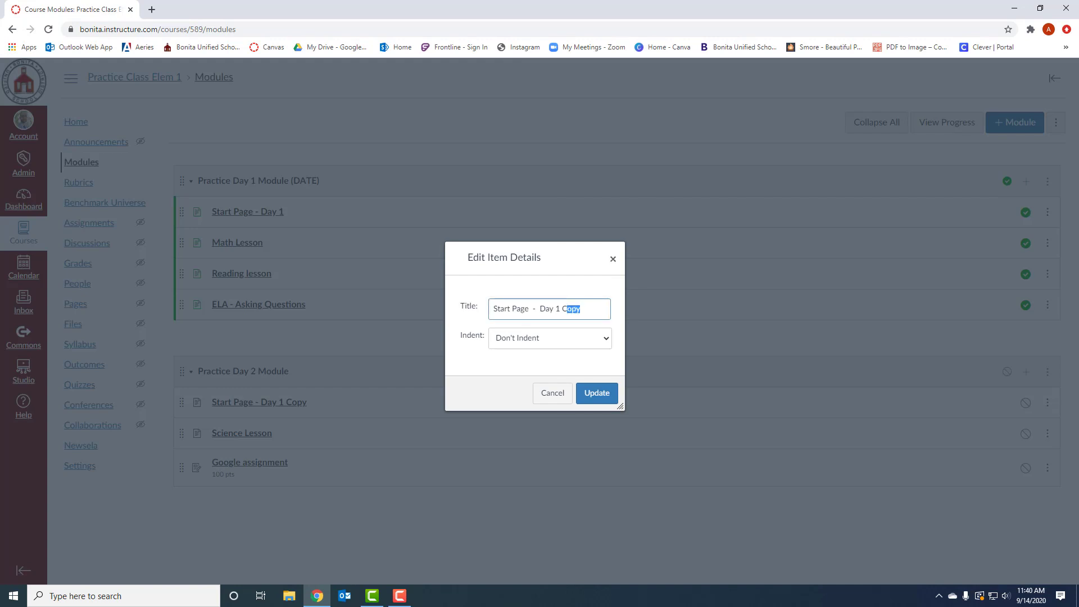
{"action": "type", "text": "2"}
{"action": "left_click", "coordinate": [597, 393]}
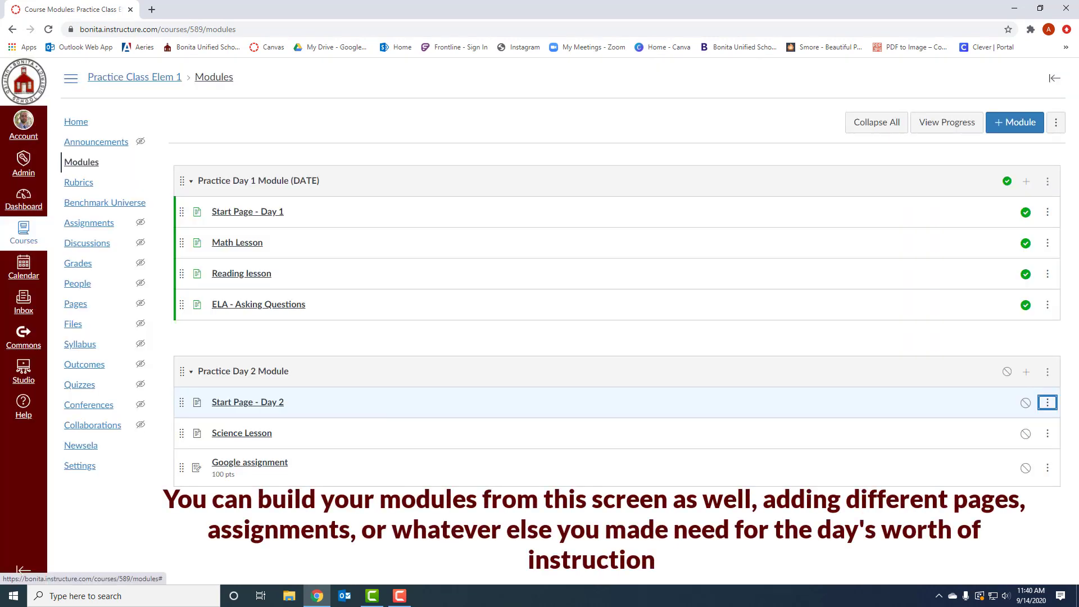
- Clear the Math, Reading and ELA entries from the agenda table on Start Page - Day 2 and save the page
{"action": "left_click", "coordinate": [247, 403]}
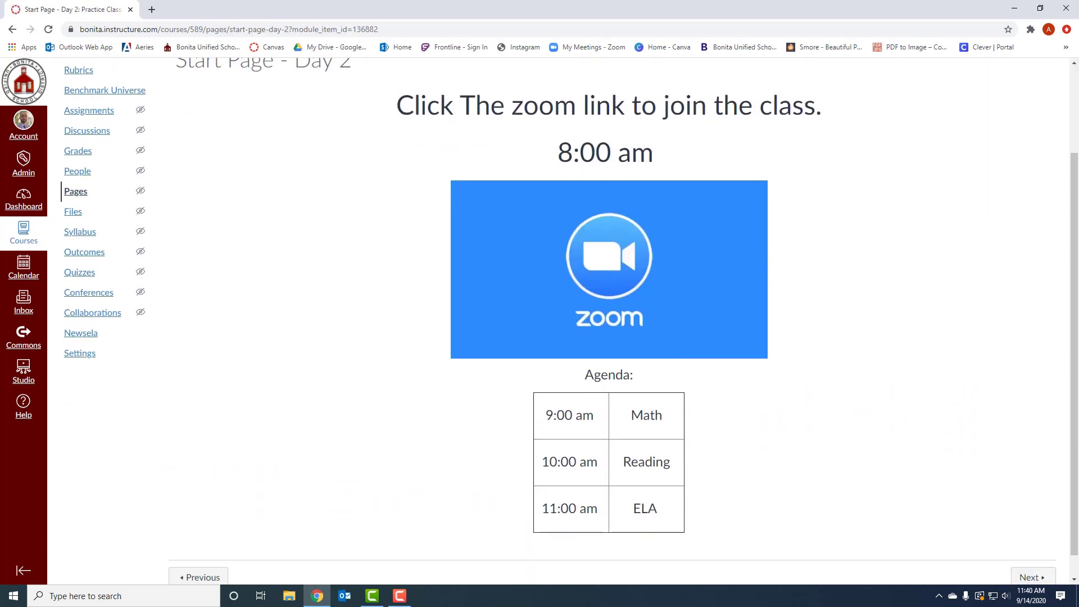
{"action": "key", "text": "Return"}
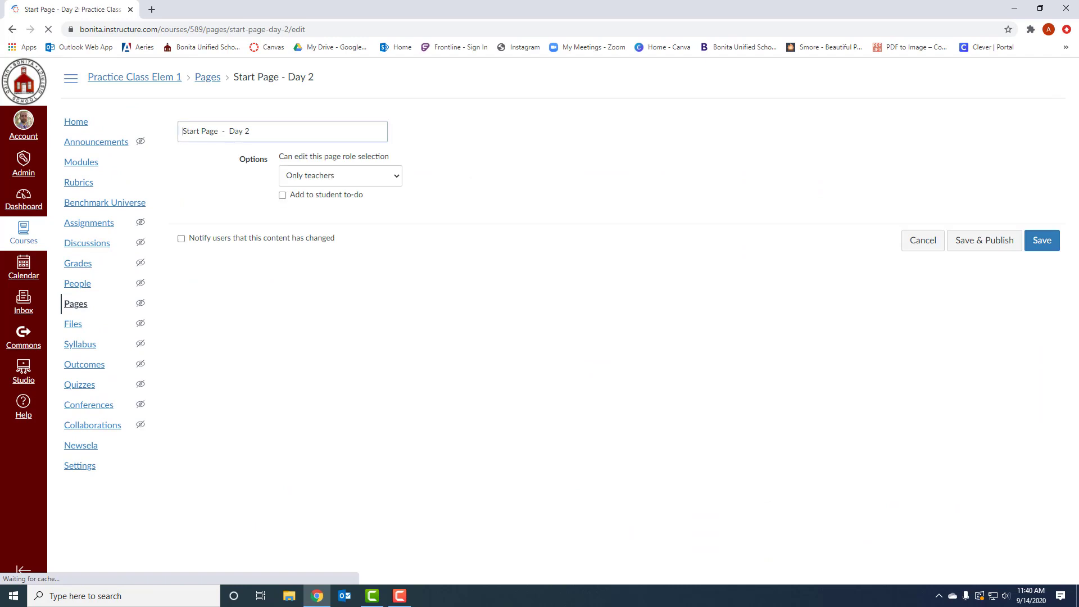
{"action": "scroll", "coordinate": [612, 286], "scroll_direction": "down", "scroll_amount": 5}
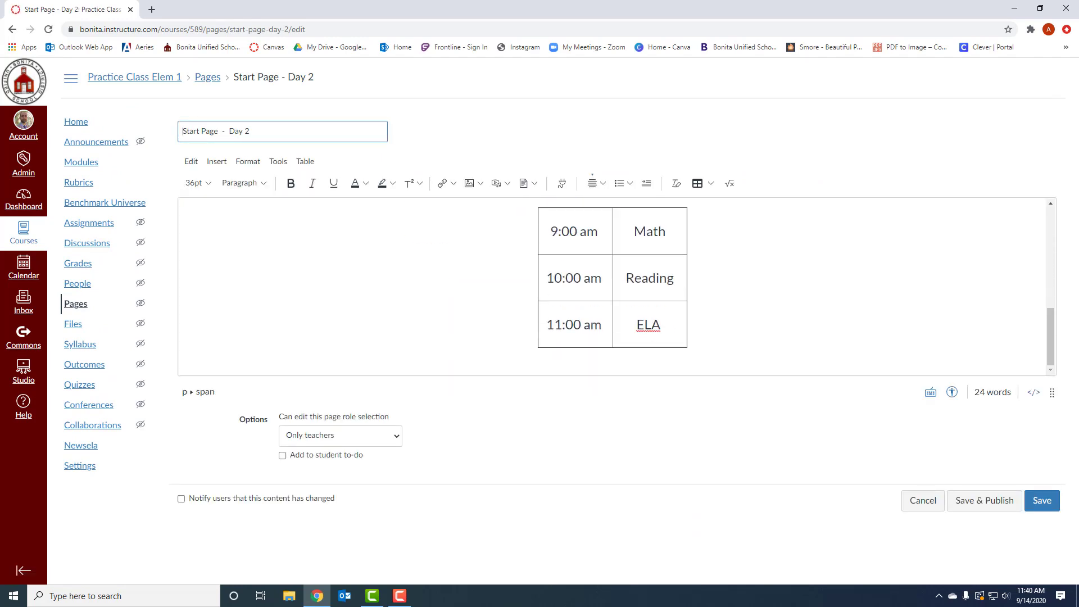
{"action": "double_click", "coordinate": [648, 325]}
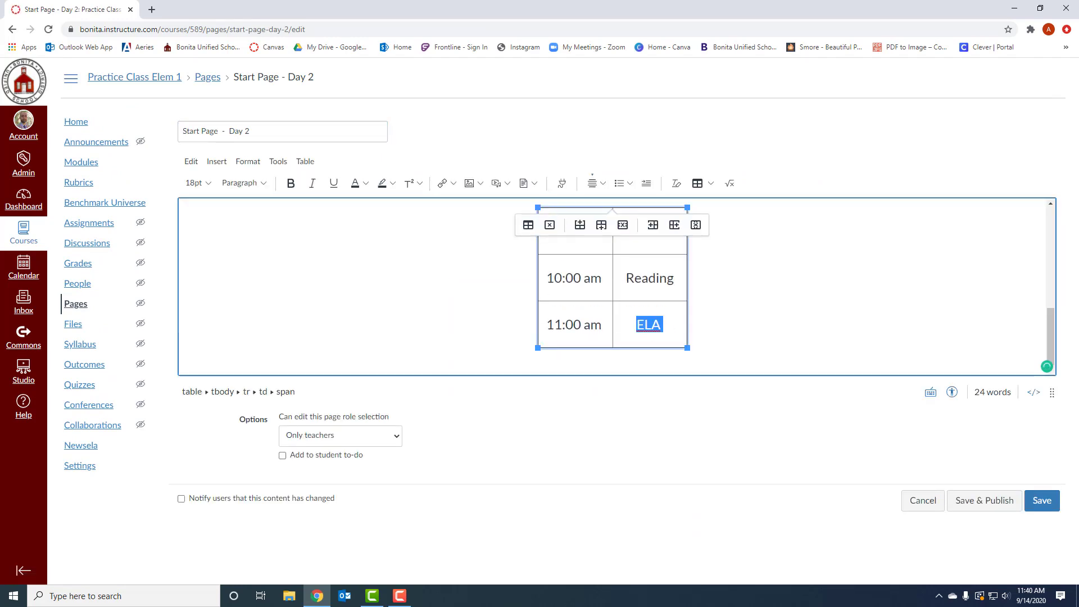
{"action": "key", "text": "BackSpace"}
{"action": "double_click", "coordinate": [650, 278]}
{"action": "key", "text": "BackSpace"}
{"action": "scroll", "coordinate": [650, 279], "scroll_direction": "up", "scroll_amount": 1}
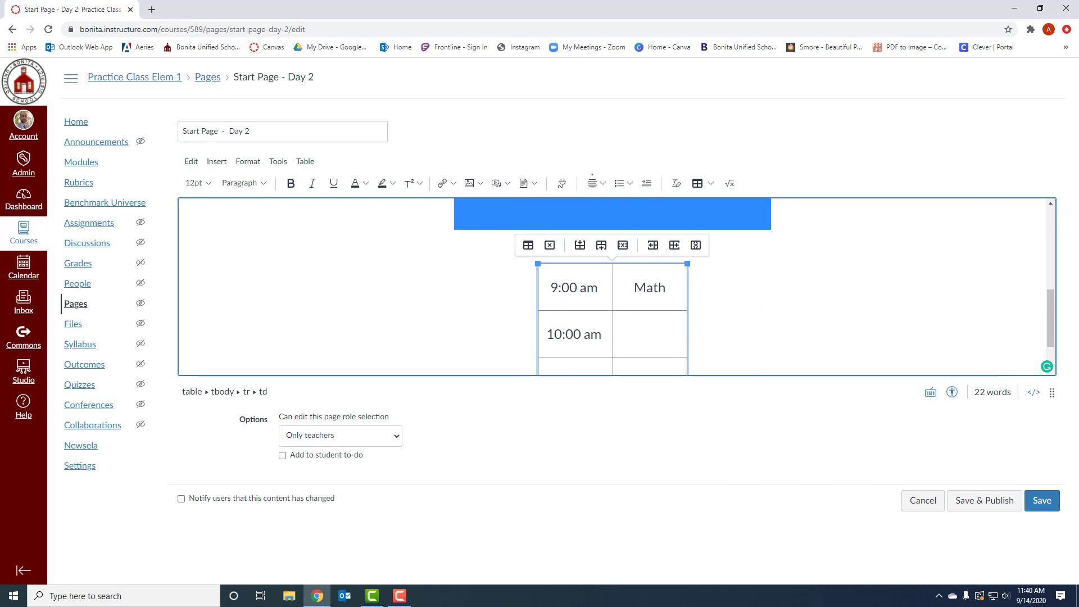
{"action": "left_click_drag", "start_coordinate": [666, 288], "coordinate": [634, 288]}
{"action": "key", "text": "BackSpace"}
{"action": "scroll", "coordinate": [616, 287], "scroll_direction": "up", "scroll_amount": 2}
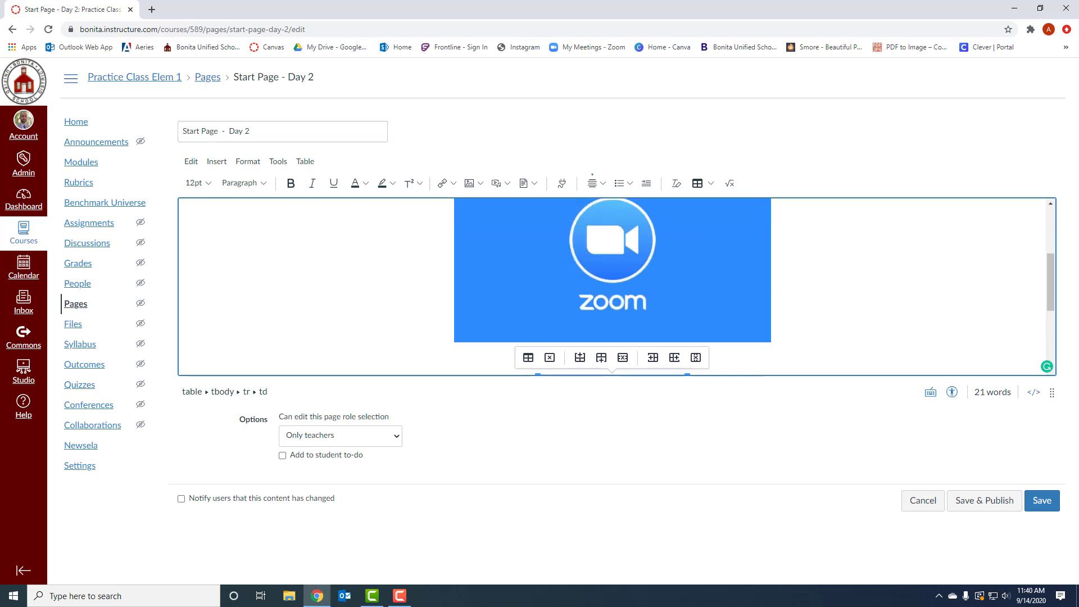
{"action": "scroll", "coordinate": [616, 287], "scroll_direction": "up", "scroll_amount": 2}
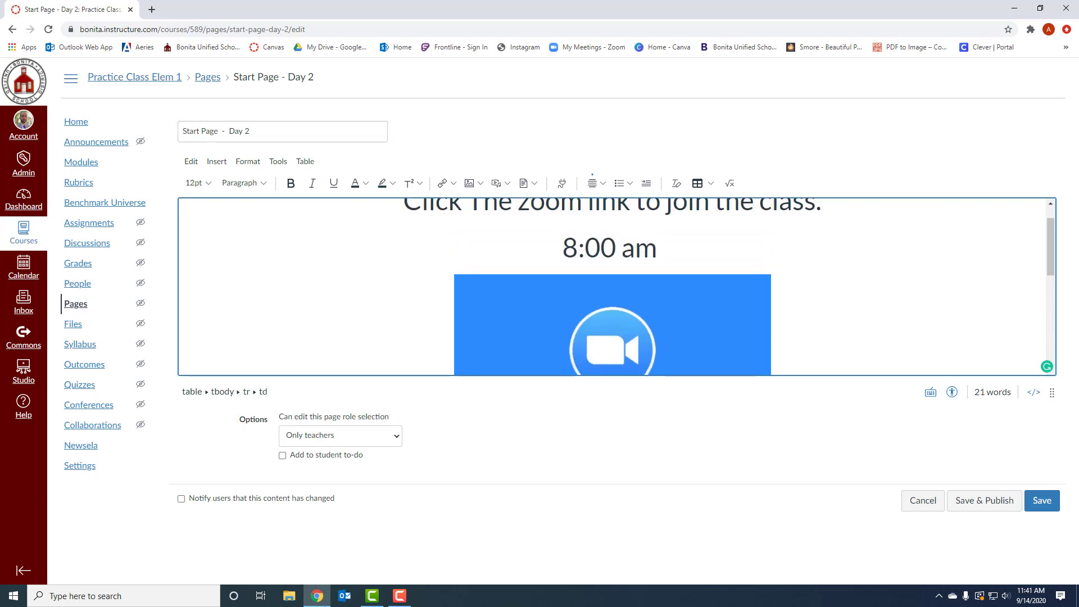
{"action": "scroll", "coordinate": [617, 287], "scroll_direction": "down", "scroll_amount": 2}
{"action": "left_click", "coordinate": [1042, 500]}
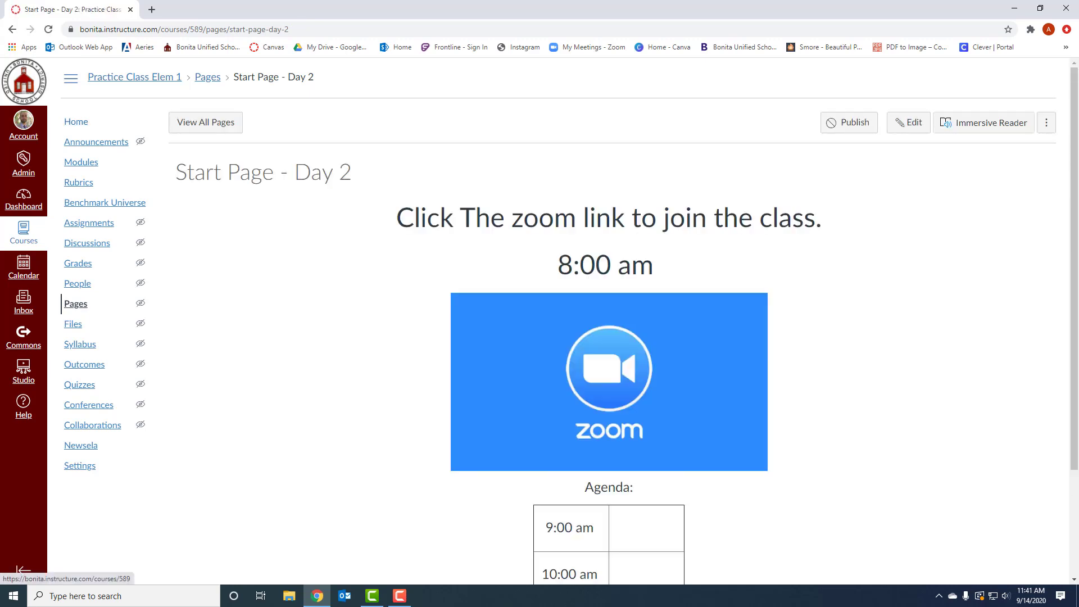
- Edit the course home page to link the Today's Lesson image to Start Page - Day 2, and save the page
{"action": "left_click", "coordinate": [76, 122]}
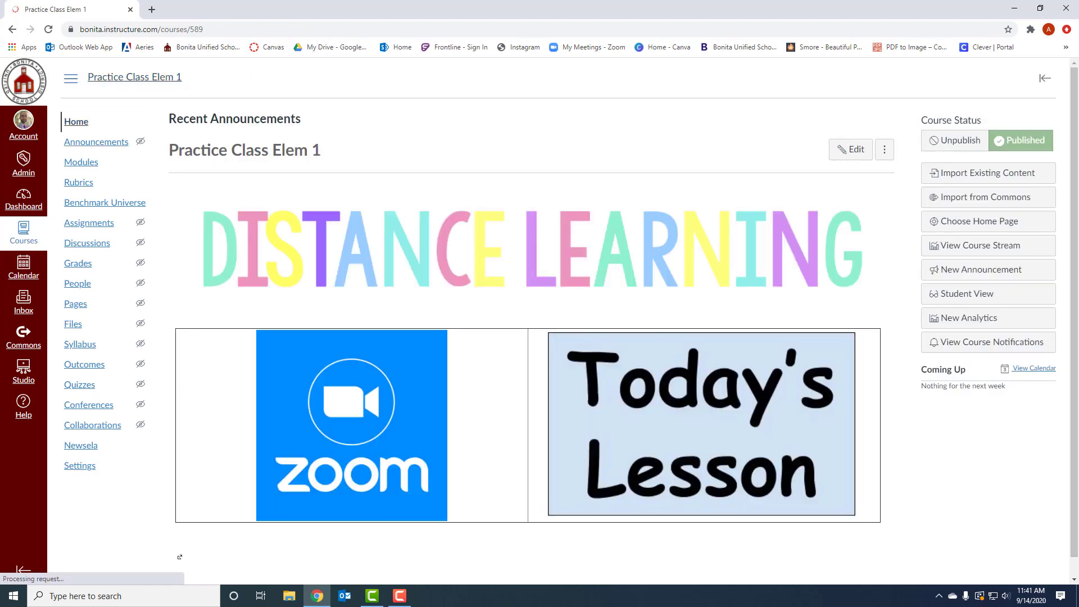
{"action": "scroll", "coordinate": [532, 338], "scroll_direction": "down", "scroll_amount": 1}
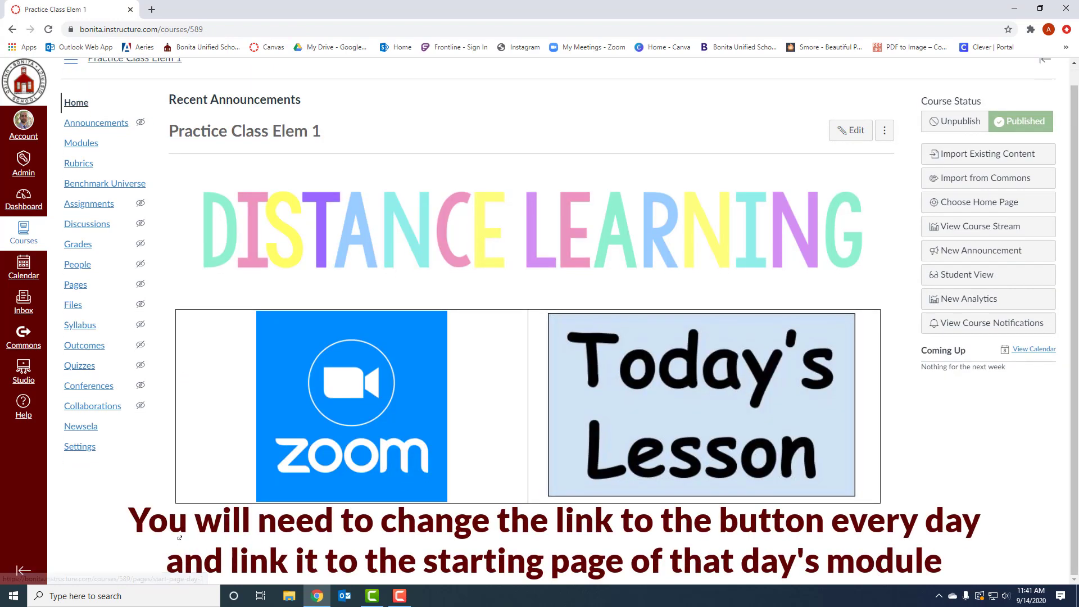
{"action": "left_click", "coordinate": [850, 130]}
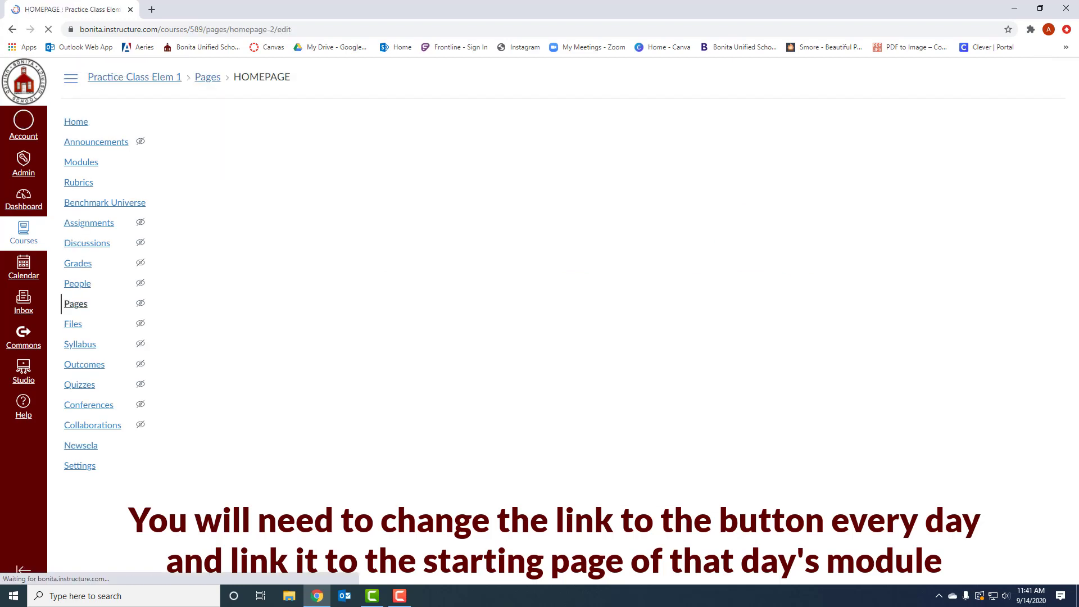
{"action": "scroll", "coordinate": [824, 281], "scroll_direction": "down", "scroll_amount": 4}
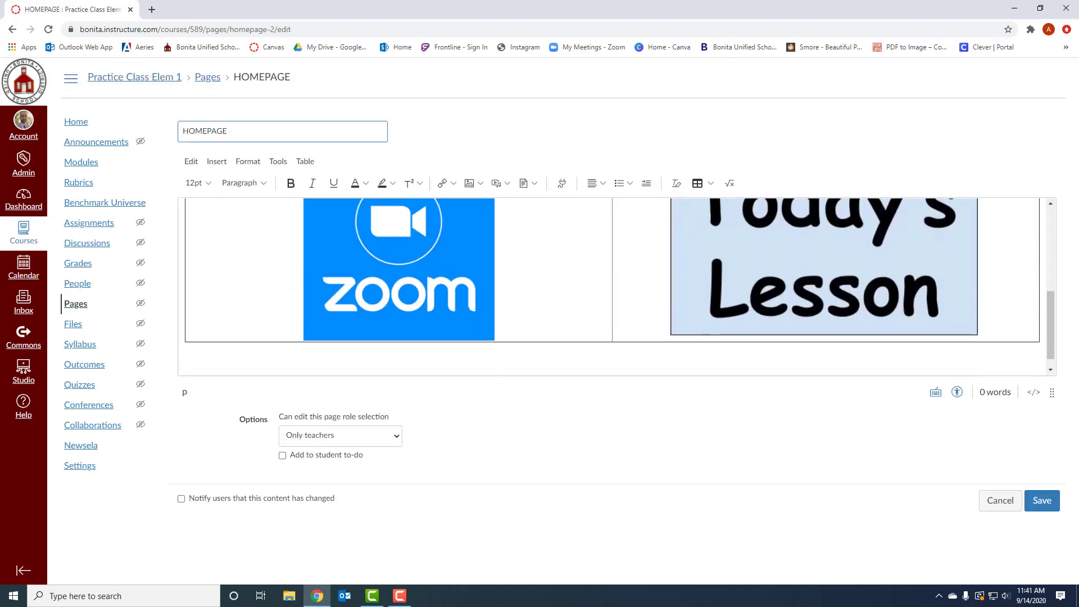
{"action": "left_click", "coordinate": [824, 281]}
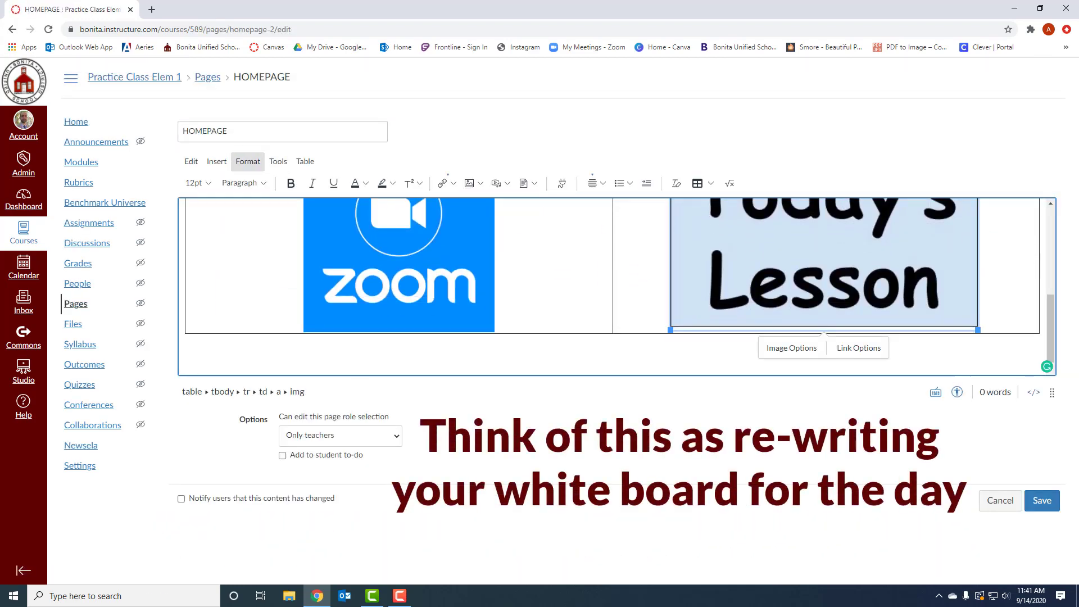
{"action": "left_click", "coordinate": [217, 161]}
{"action": "mouse_move", "coordinate": [242, 183]}
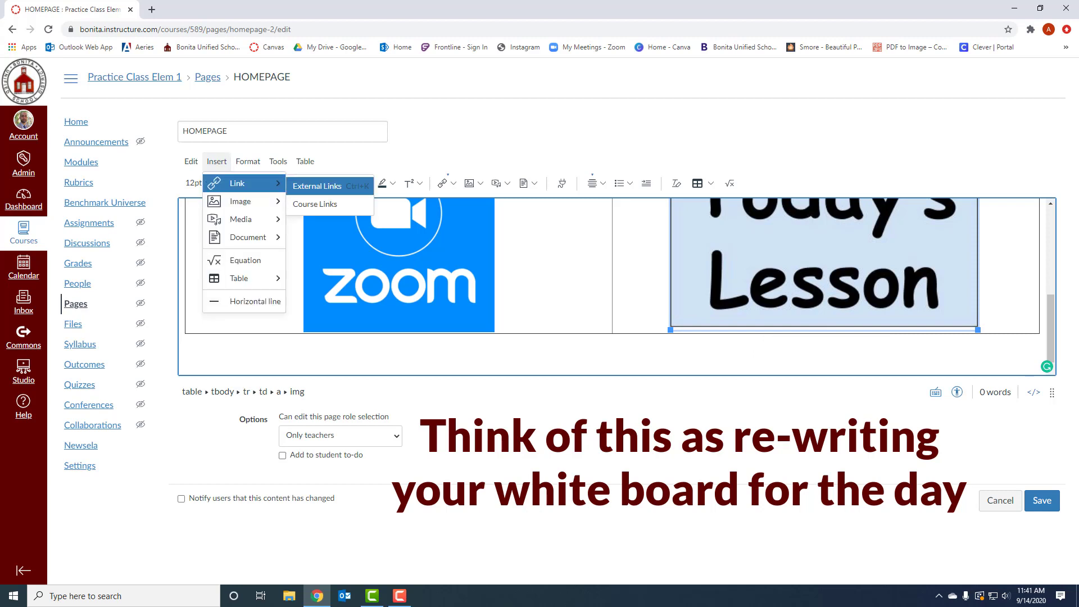
{"action": "left_click", "coordinate": [315, 204]}
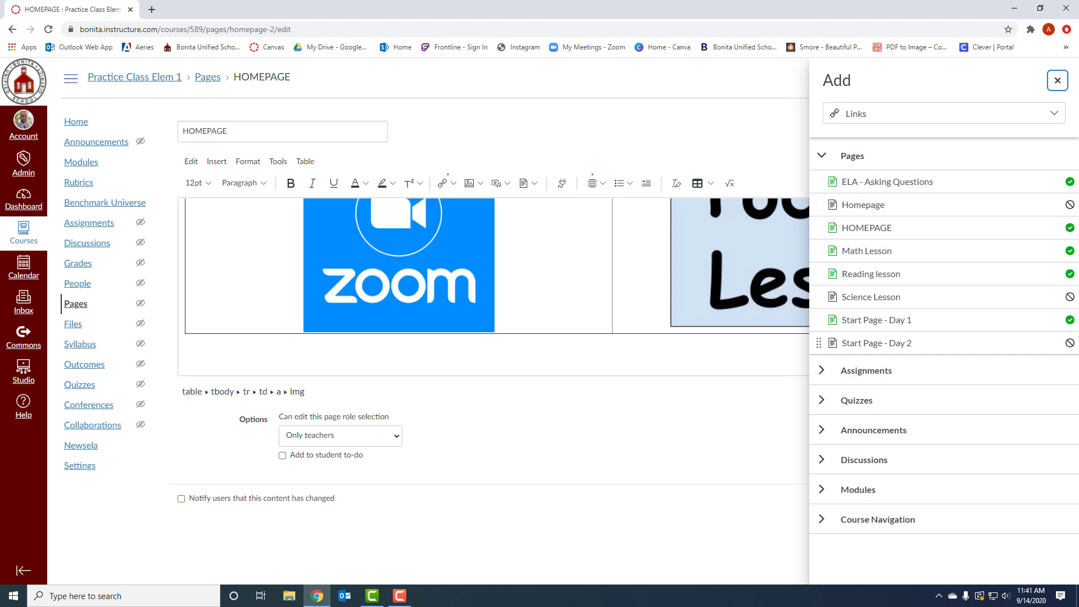
{"action": "left_click", "coordinate": [877, 343]}
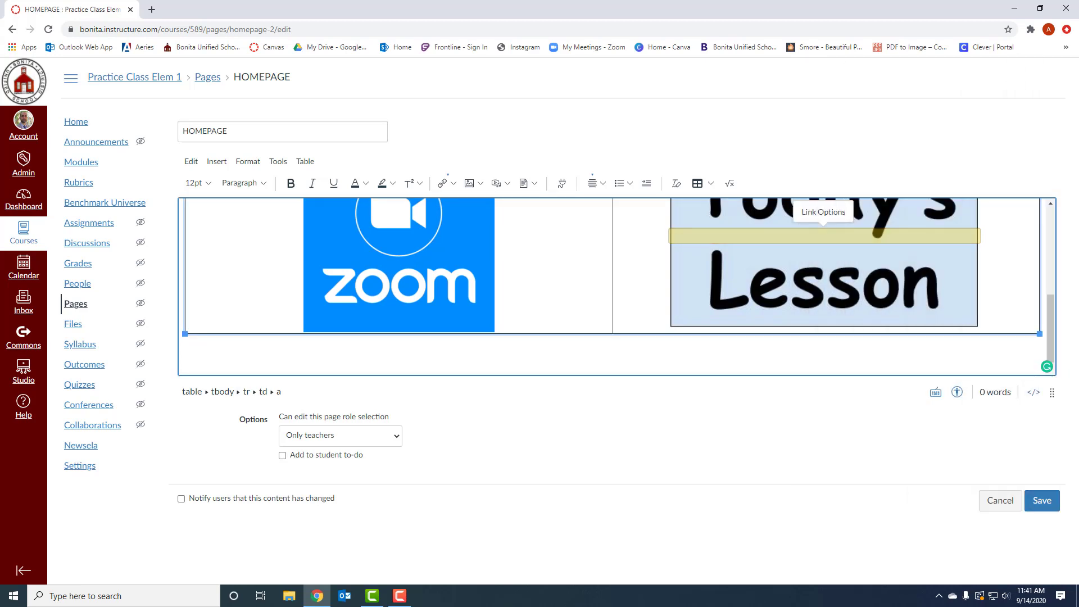
{"action": "left_click", "coordinate": [1042, 500]}
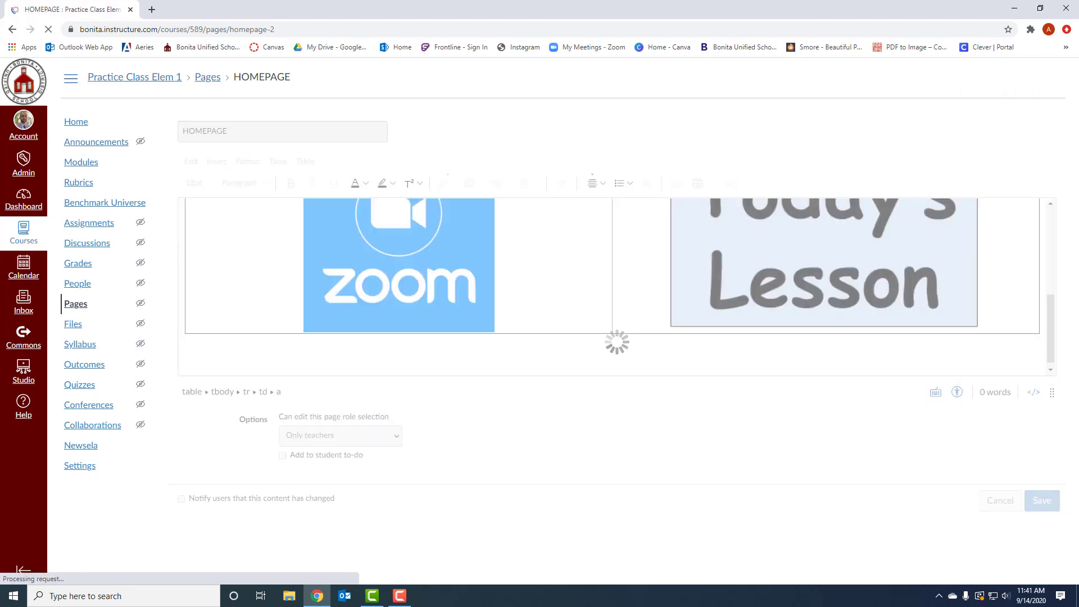
- Test the Today's Lesson image link on the home page and go through the Day 2 module pages from its start page
{"action": "scroll", "coordinate": [824, 390], "scroll_direction": "down", "scroll_amount": 1}
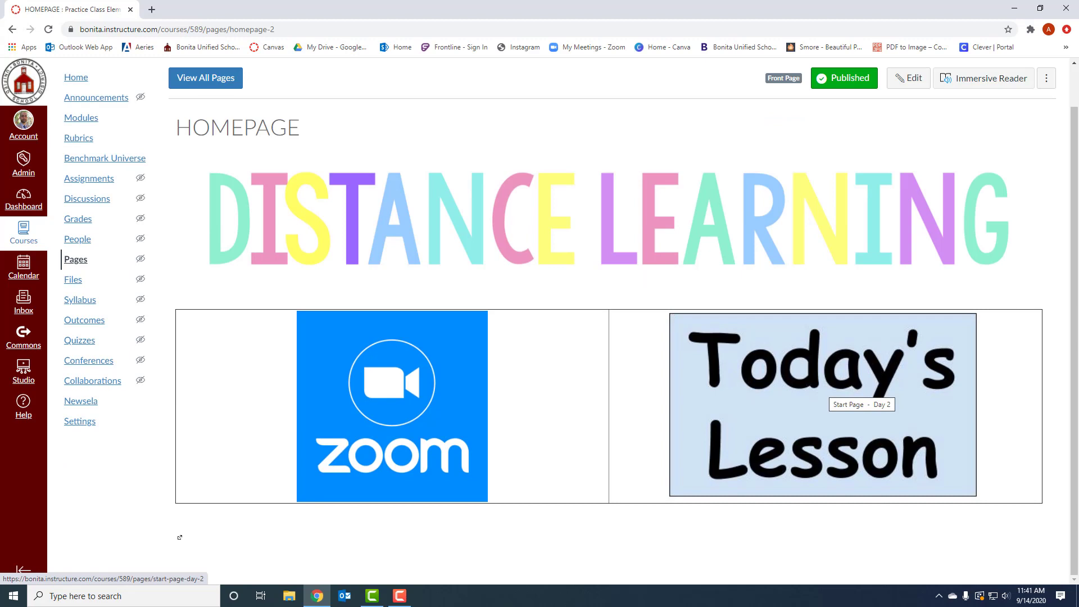
{"action": "left_click", "coordinate": [854, 393]}
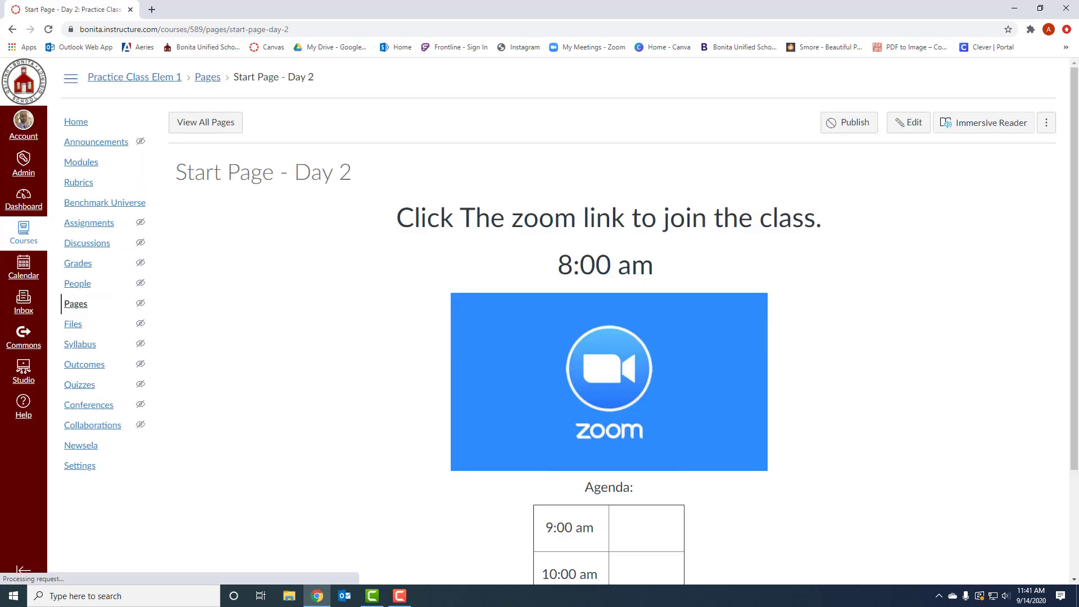
{"action": "scroll", "coordinate": [570, 320], "scroll_direction": "down", "scroll_amount": 3}
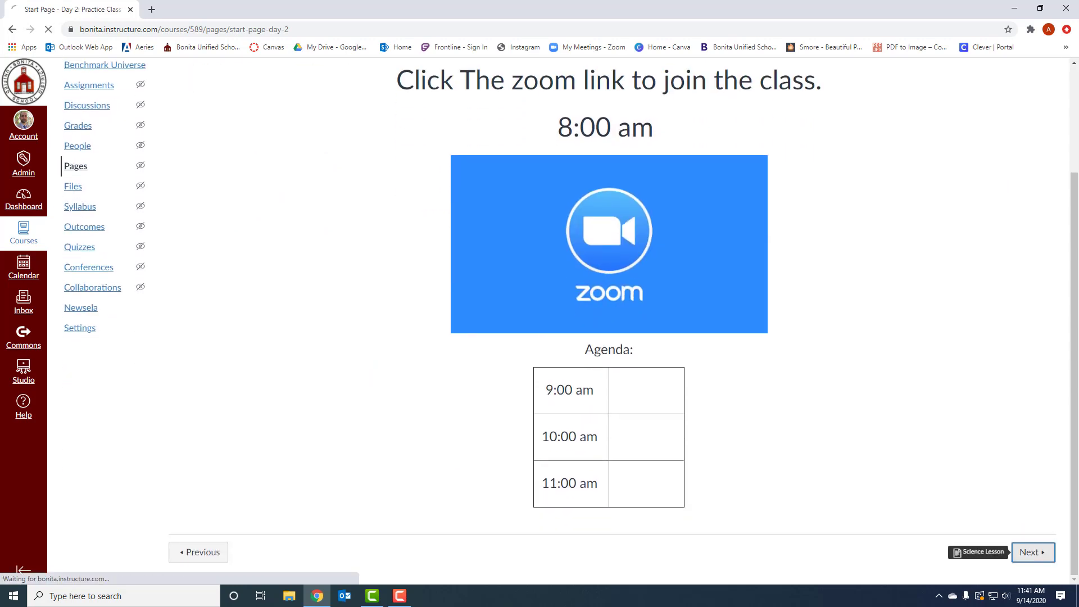
{"action": "left_click", "coordinate": [1032, 552]}
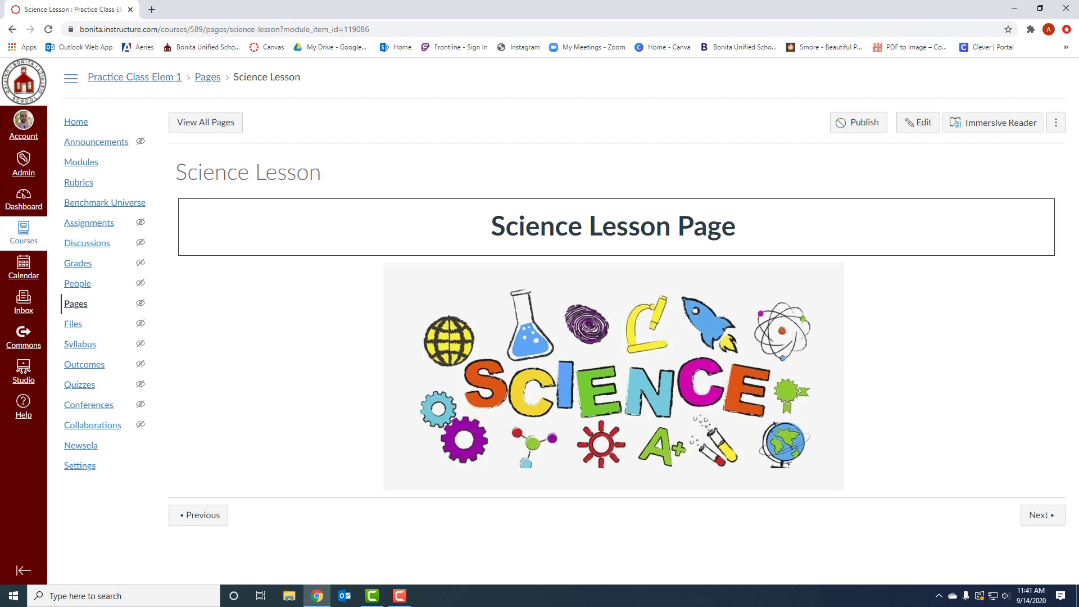
{"action": "left_click", "coordinate": [1042, 515]}
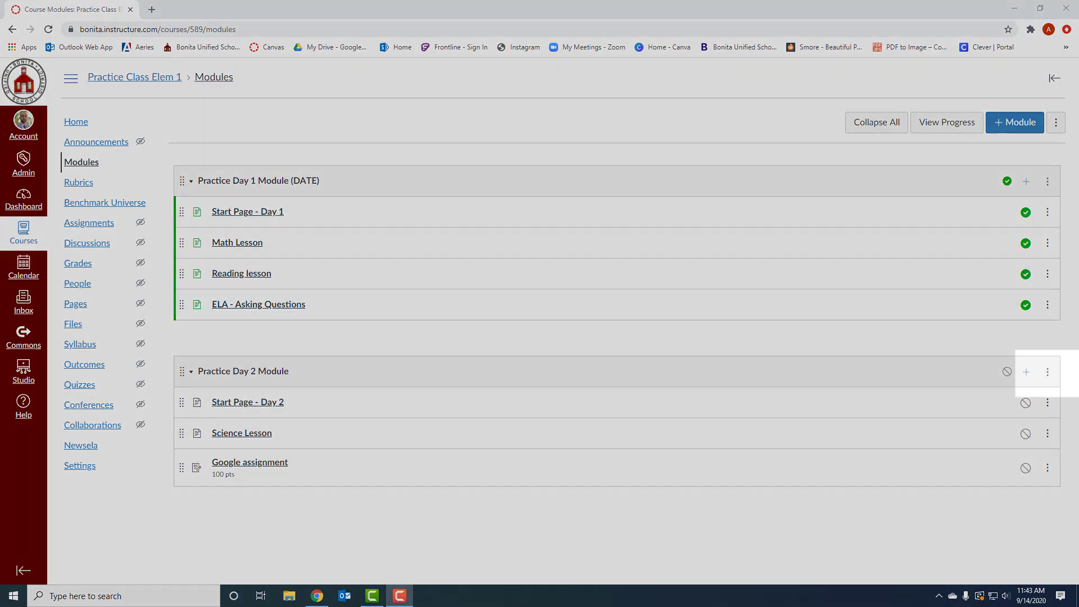
- Turn on the Lock until option in the settings of the Practice Day 2 Module
{"action": "left_click", "coordinate": [1048, 371]}
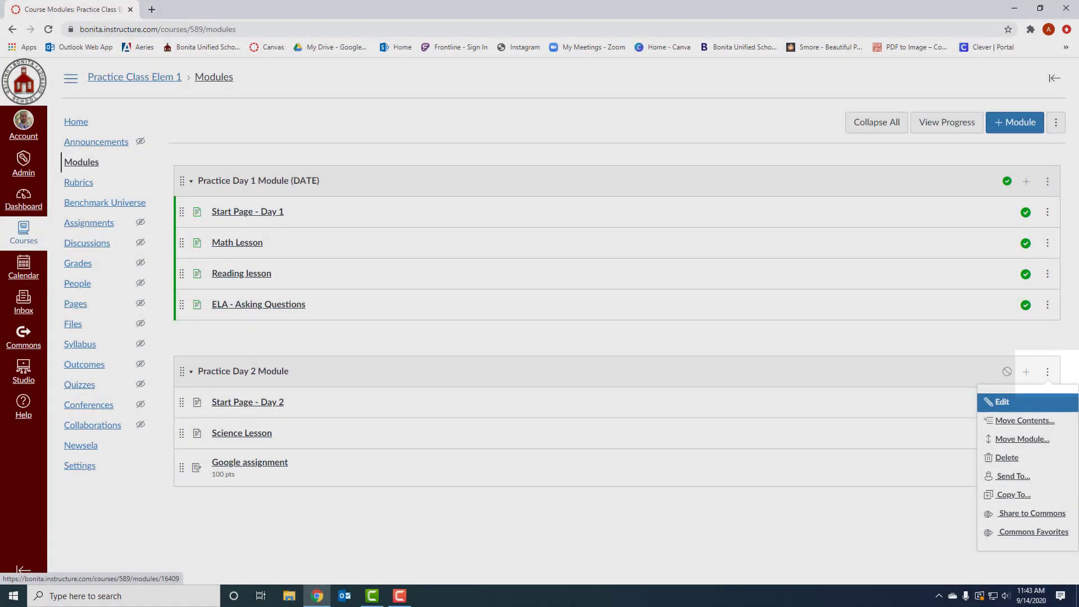
{"action": "left_click", "coordinate": [1002, 402]}
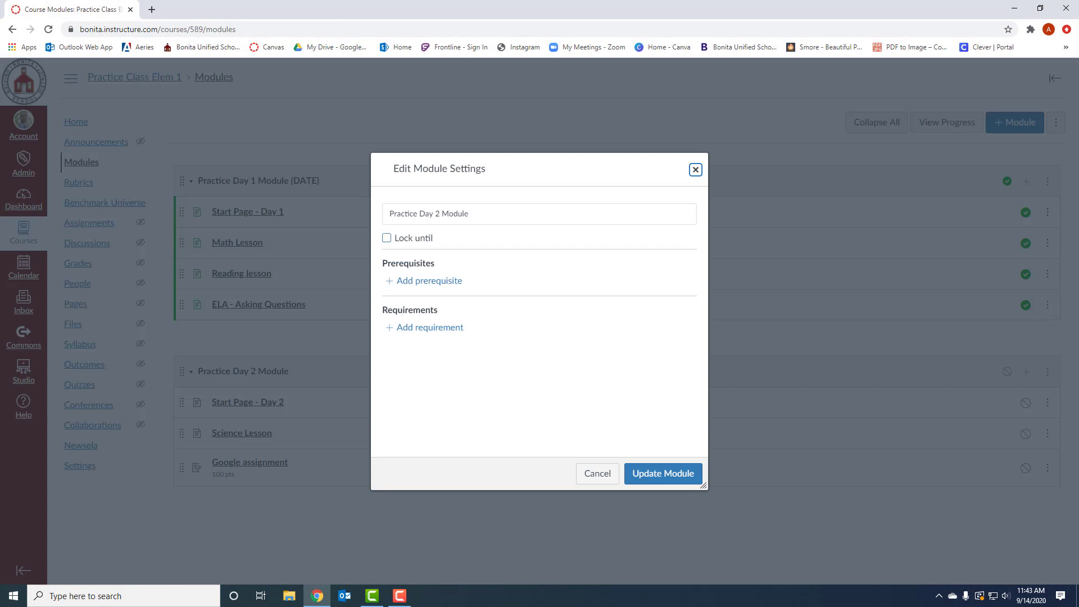
{"action": "left_click", "coordinate": [387, 238]}
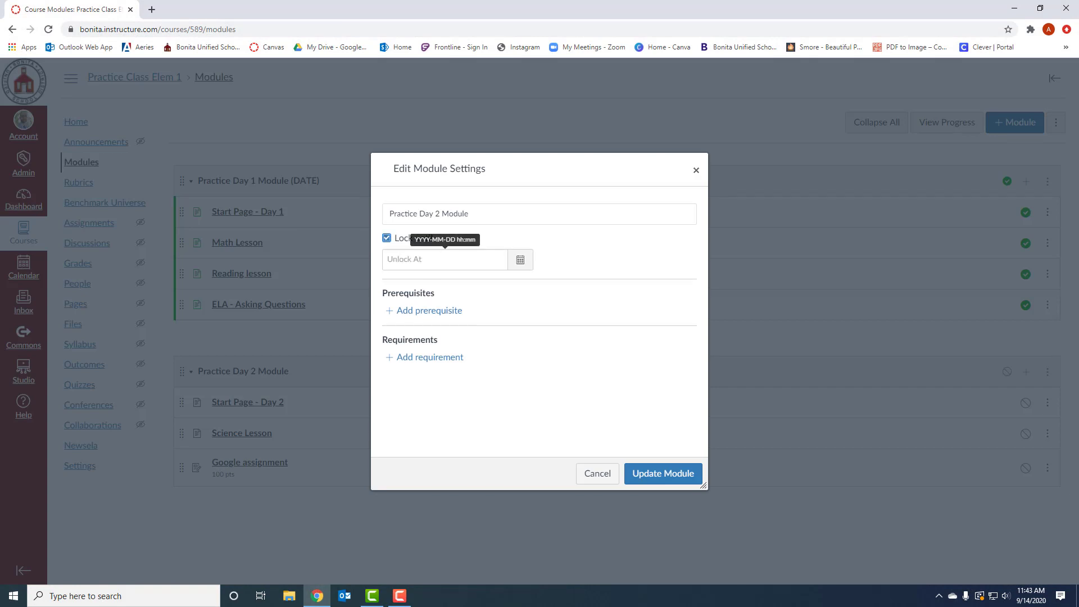